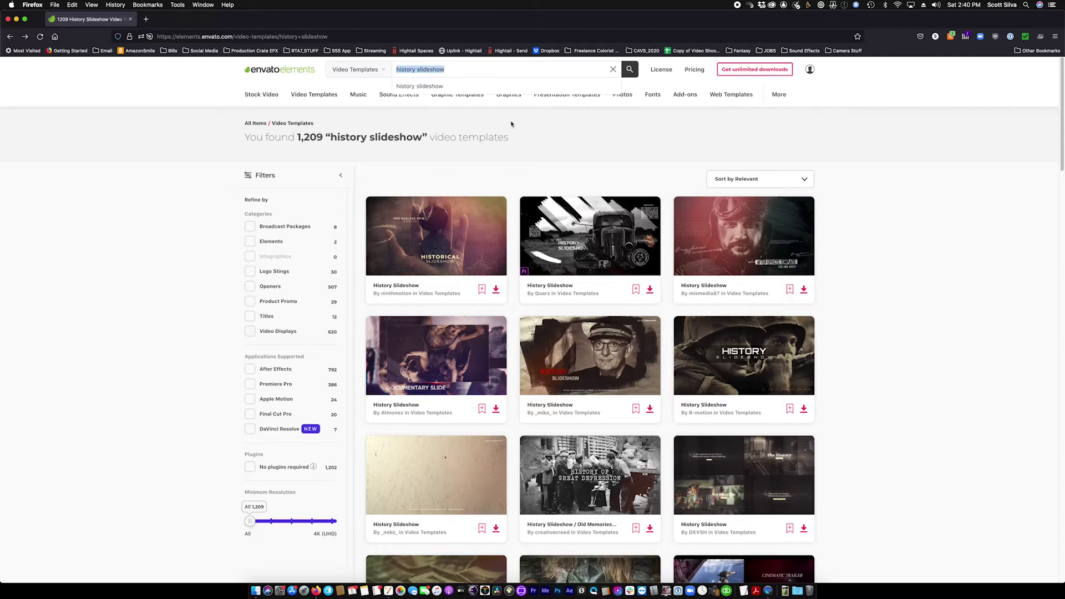
Step: Browse the Premiere Pro-filtered history slideshow results and preview the ROKKU History Slideshow thumbnail
scroll(525, 178, "down", 3)
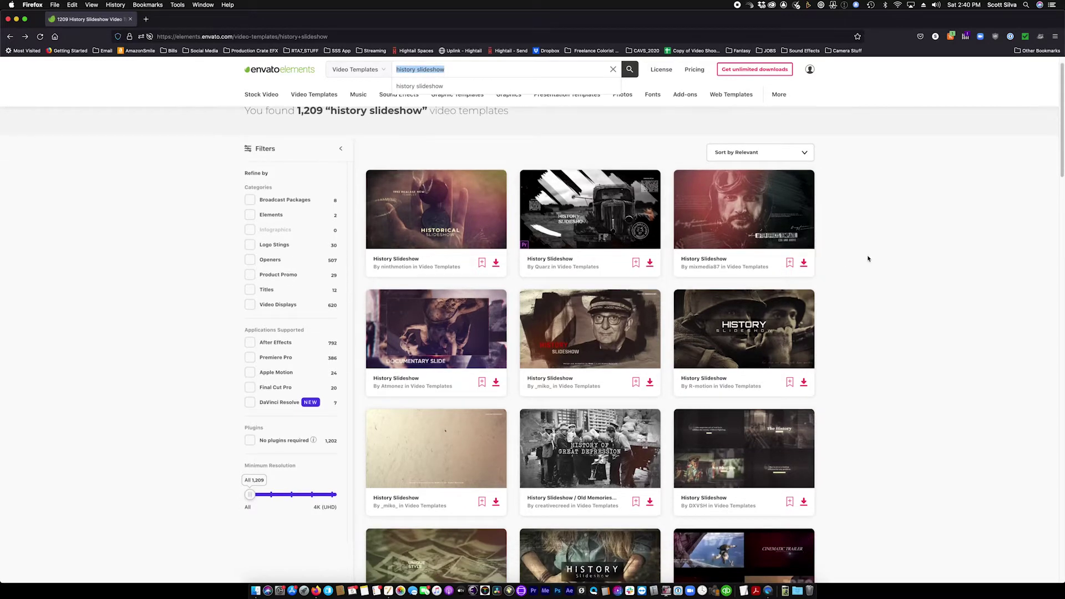
scroll(854, 261, "up", 2)
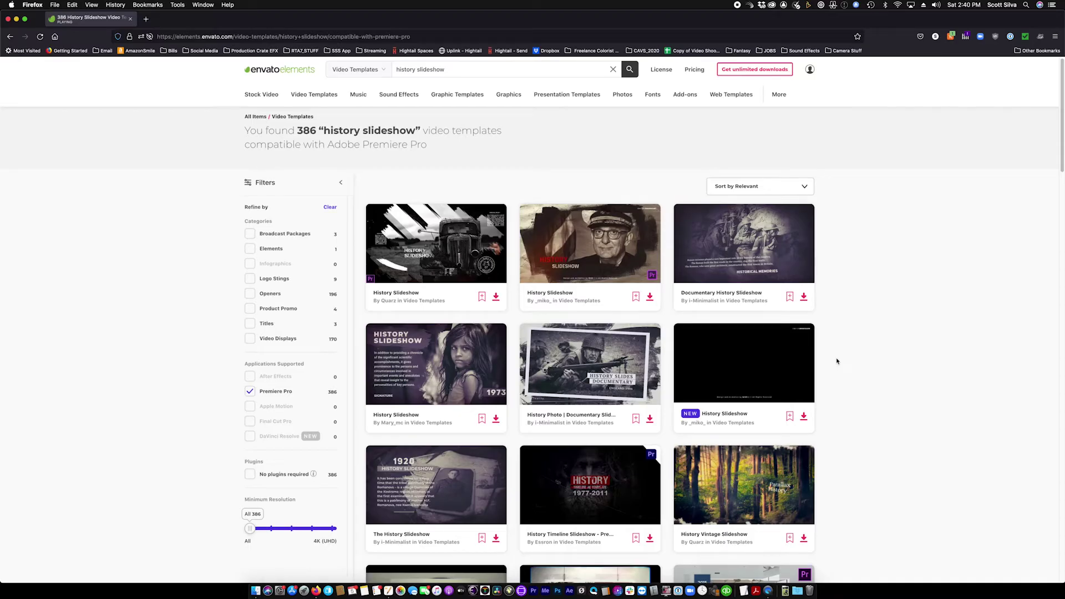
scroll(820, 361, "down", 8)
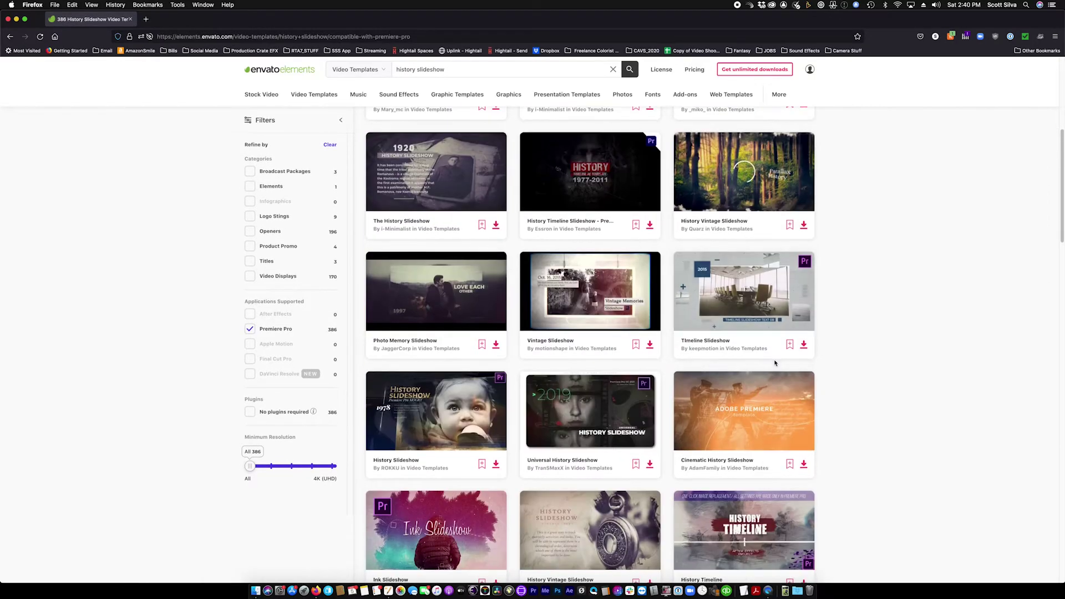
mouse_move(410, 322)
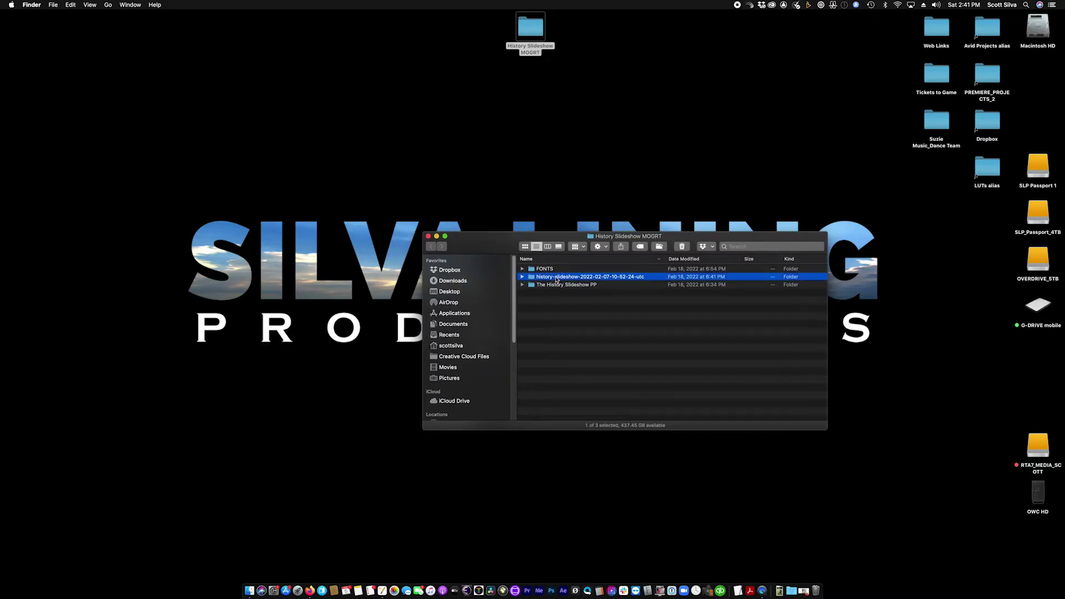
Step: Open Download Font Link.txt from the history-slideshow folder to view the Alegreya Sans SC and Playfair Display links
double_click(546, 278)
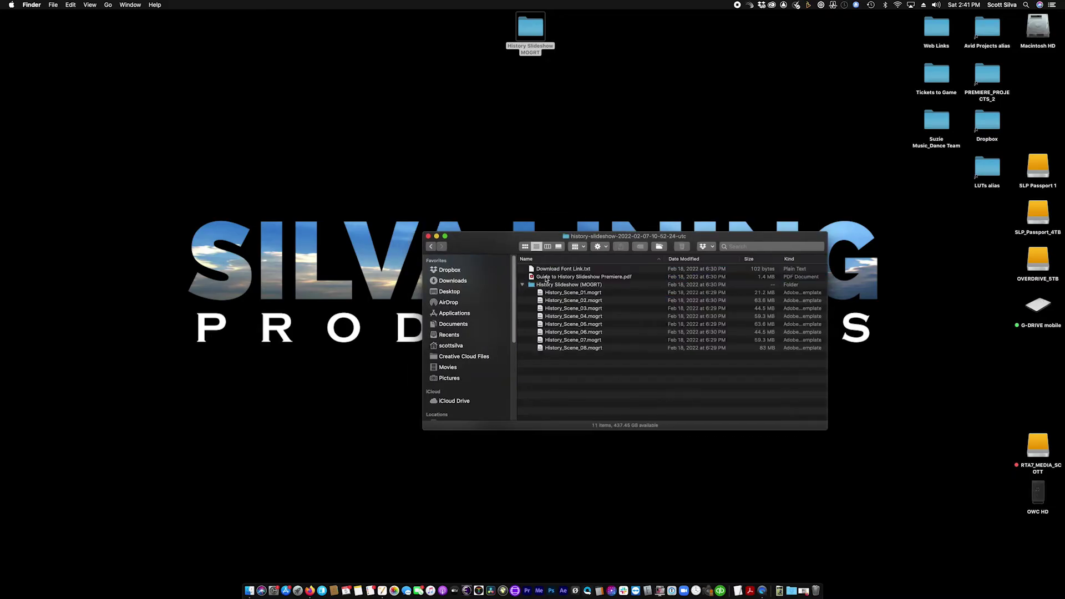
left_click(522, 287)
left_click(522, 285)
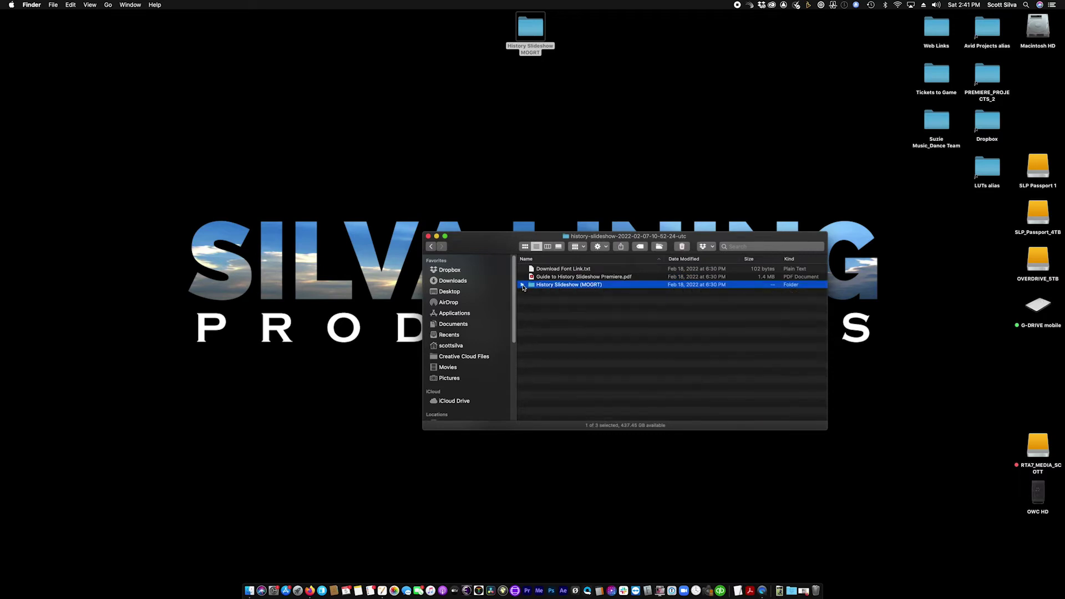
left_click(558, 270)
key("Return")
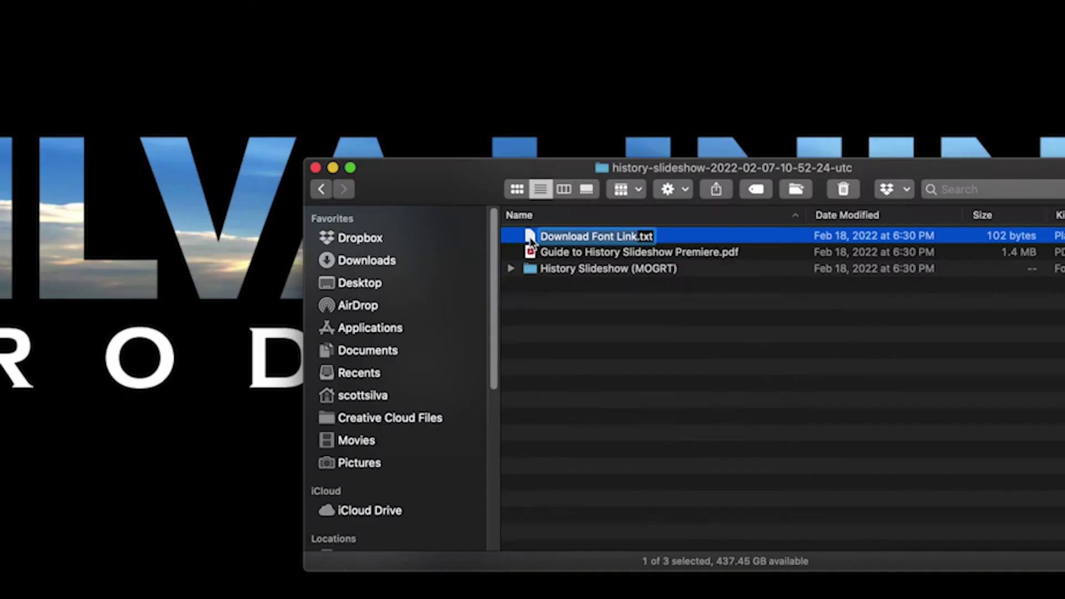
double_click(532, 240)
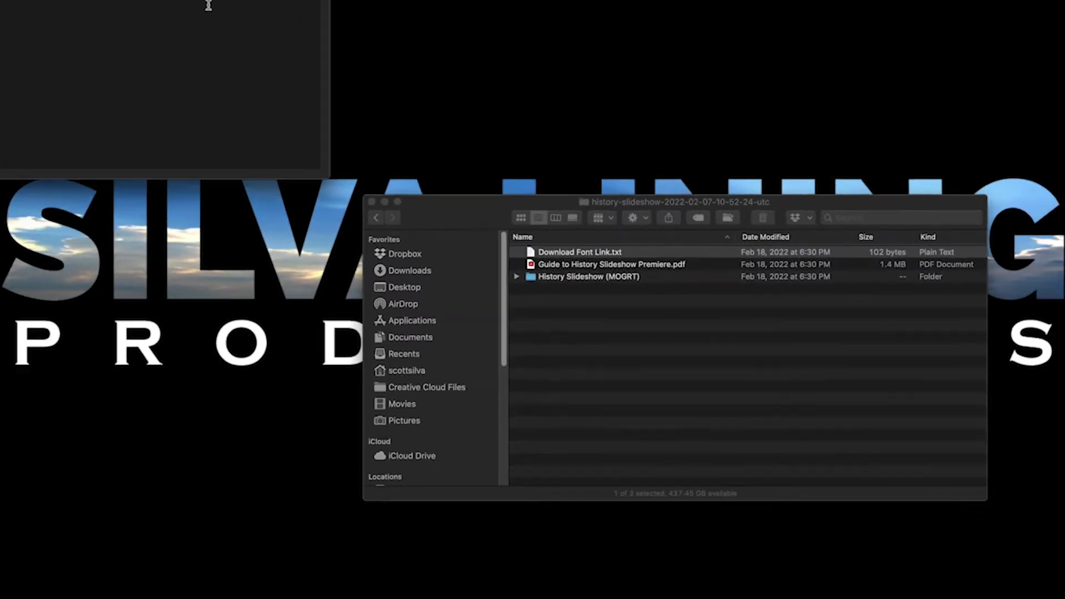
left_click_drag(631, 34, 732, 65)
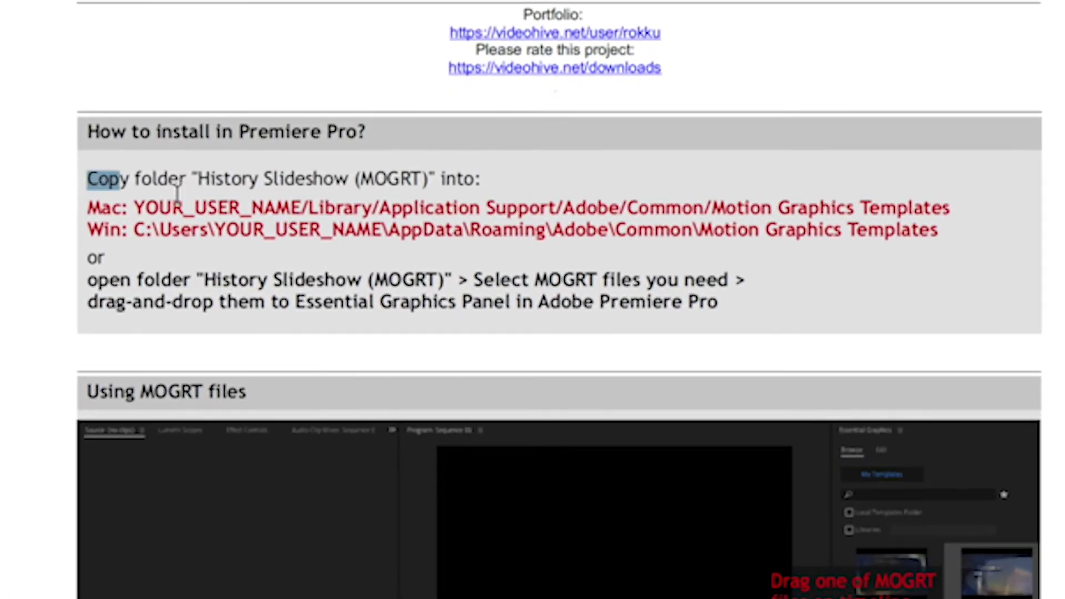
Step: Highlight the 'How to install in Premiere Pro?' instructions in the PDF guide
mouse_move(177, 191)
left_mouse_down()
mouse_move(660, 257)
mouse_move(972, 240)
mouse_move(1009, 308)
left_mouse_up()
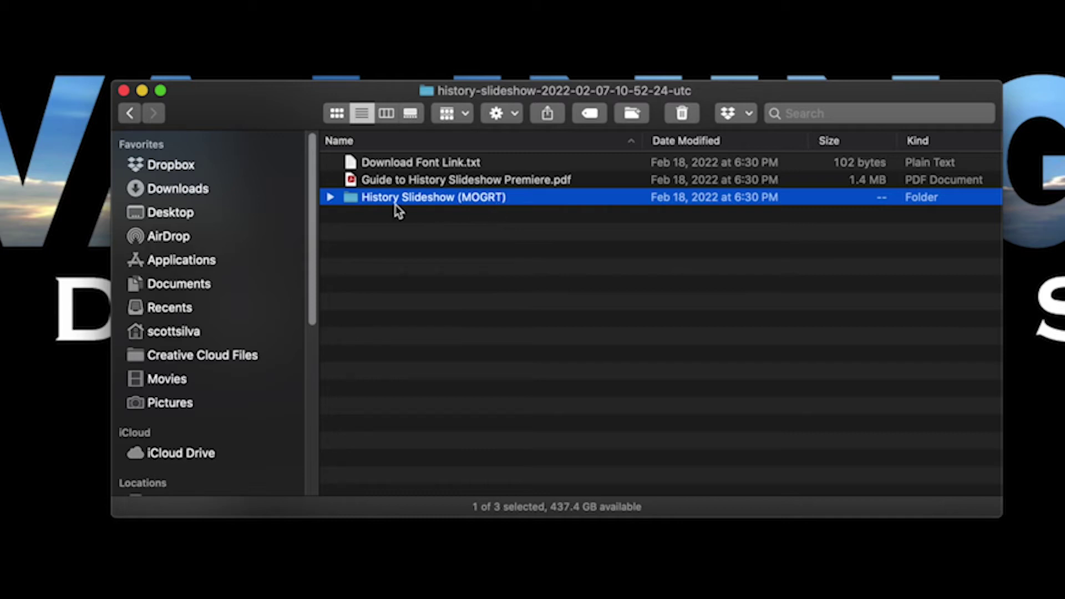
Step: Expand History Slideshow (MOGRT) to list its eight History_Scene .mogrt files and select History_Scene_01.mogrt
left_click(330, 198)
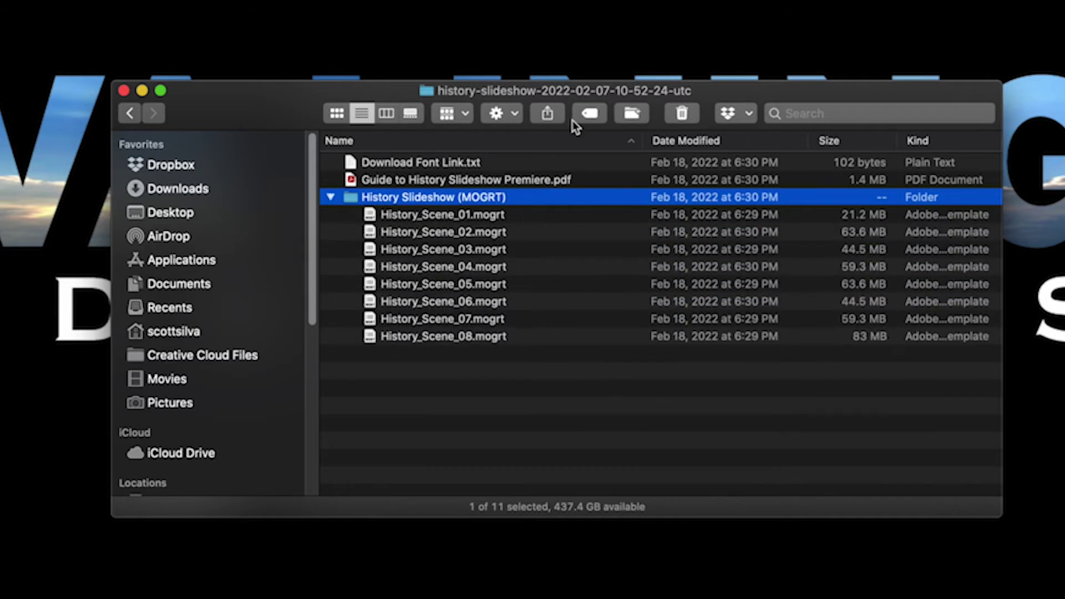
left_click_drag(736, 91, 766, 10)
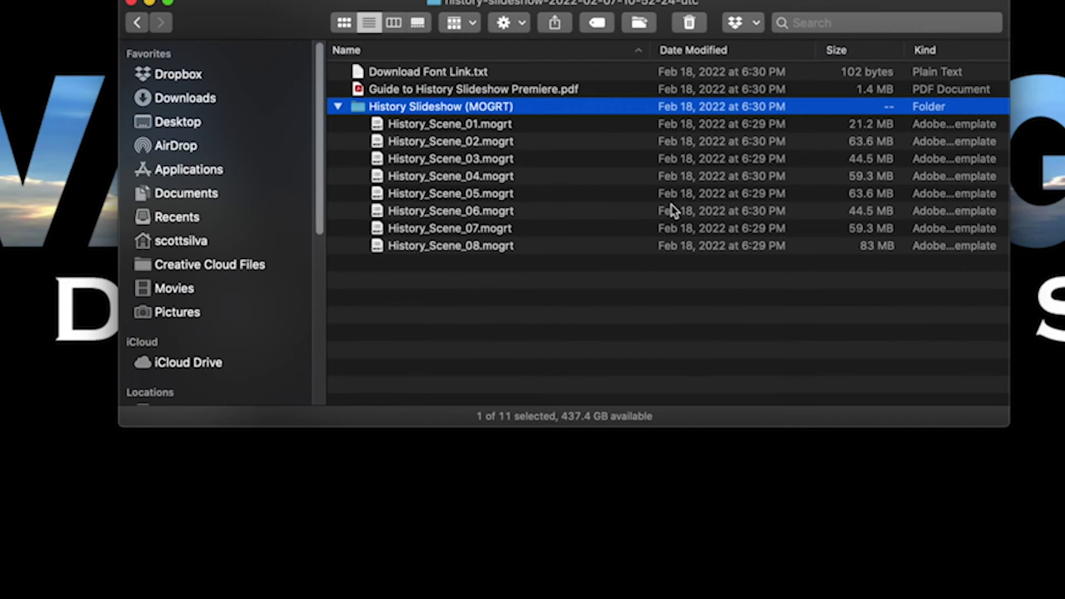
left_click_drag(1007, 424, 1061, 409)
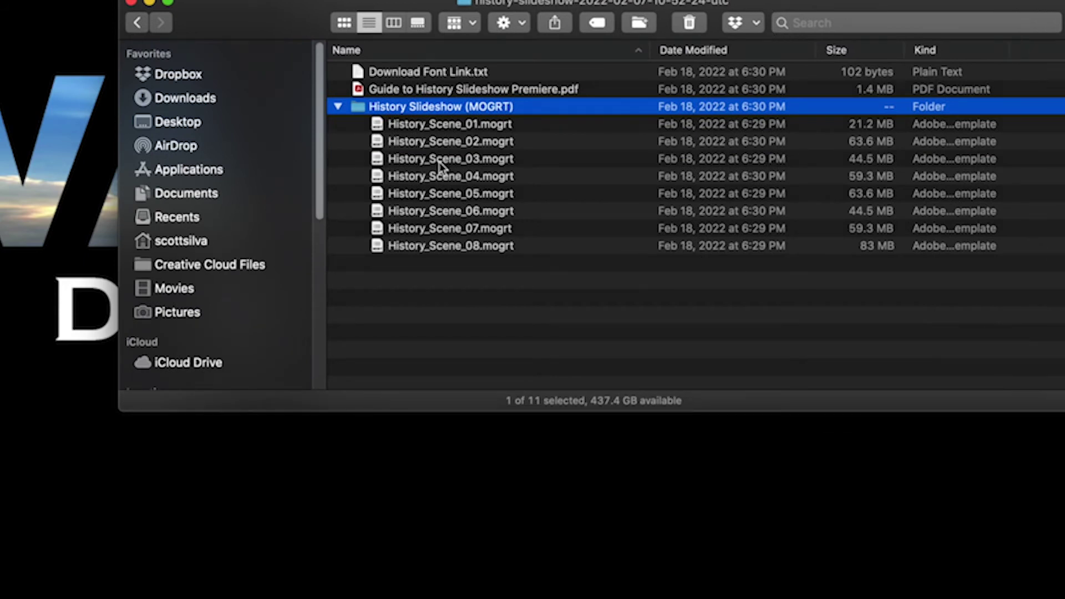
left_click(442, 126)
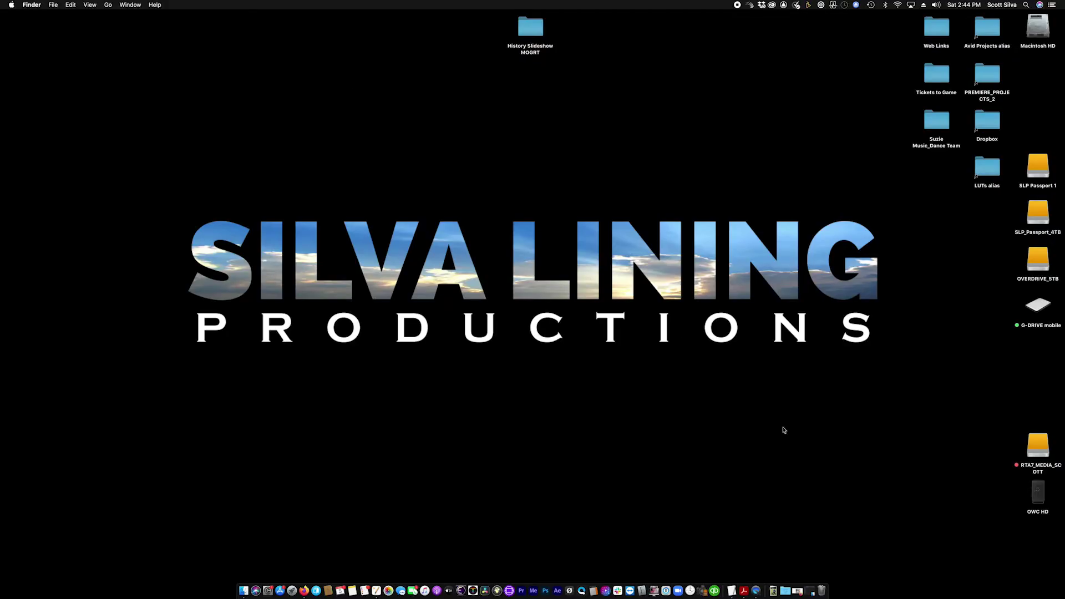
Step: Navigate from the hidden user Library through Application Support, Adobe and Common to Motion Graphics Templates
left_click(108, 5)
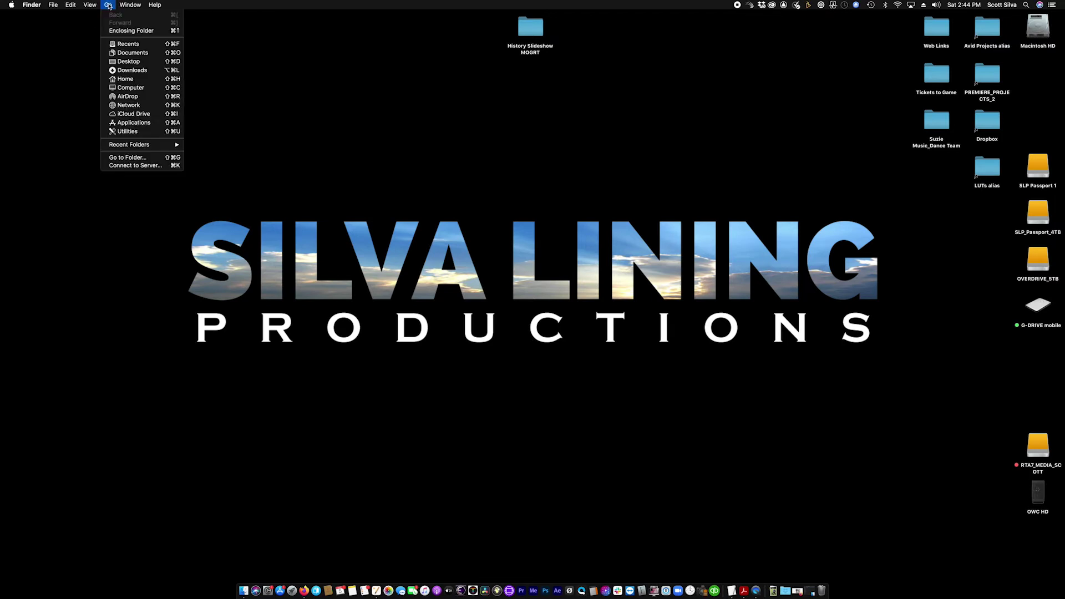
key("alt")
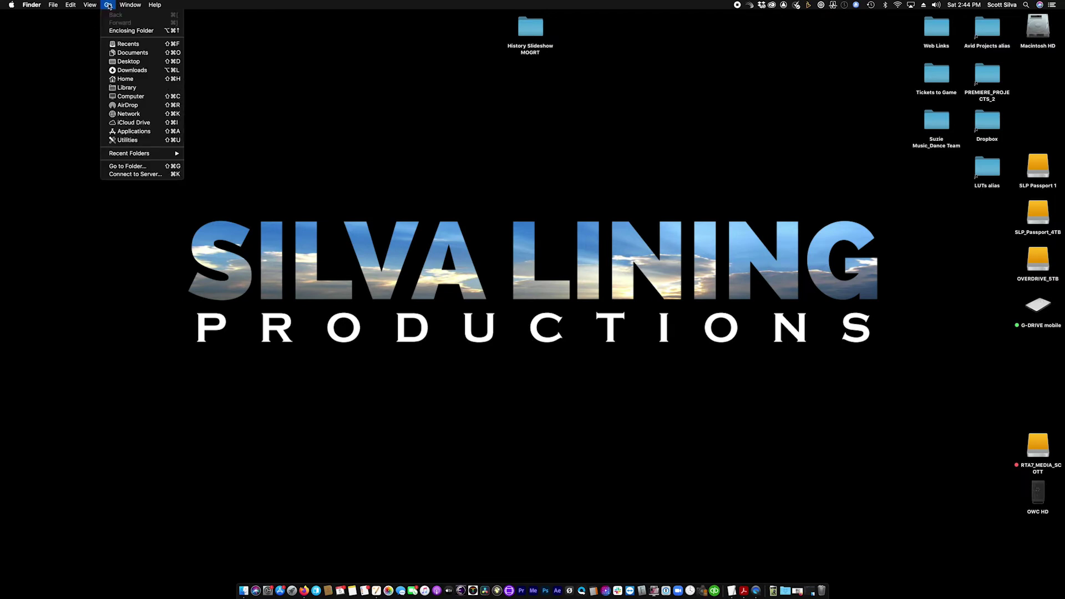
left_click(133, 90)
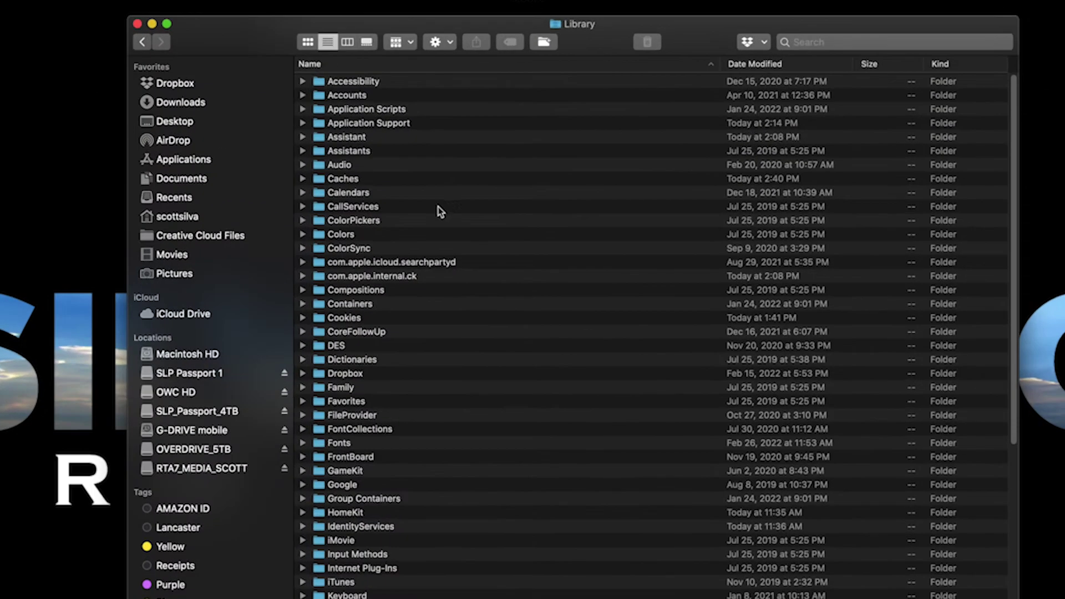
left_click(372, 125)
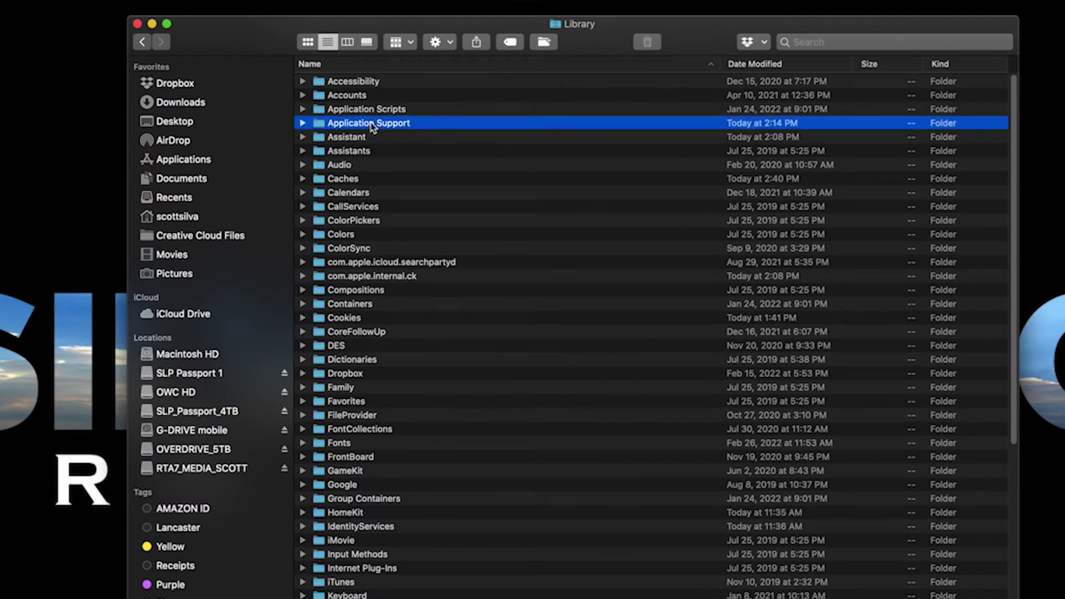
double_click(371, 124)
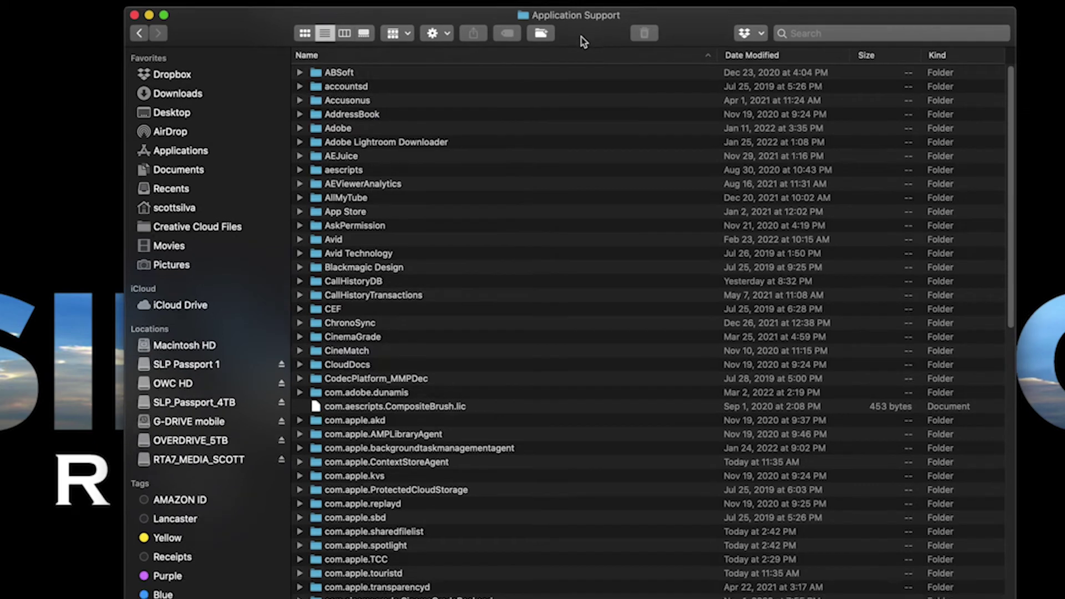
left_click(337, 124)
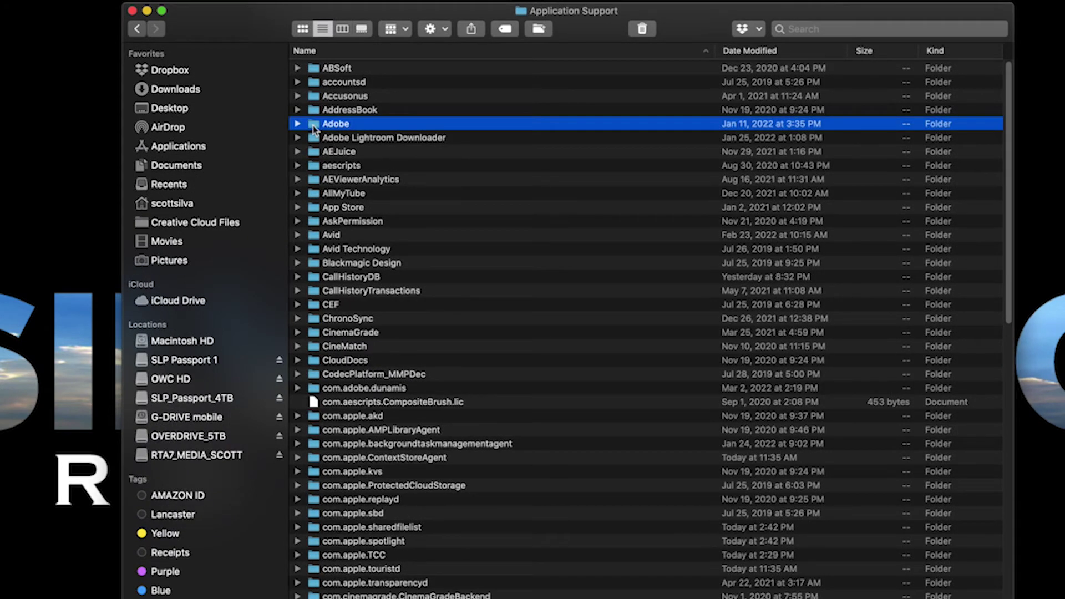
double_click(314, 126)
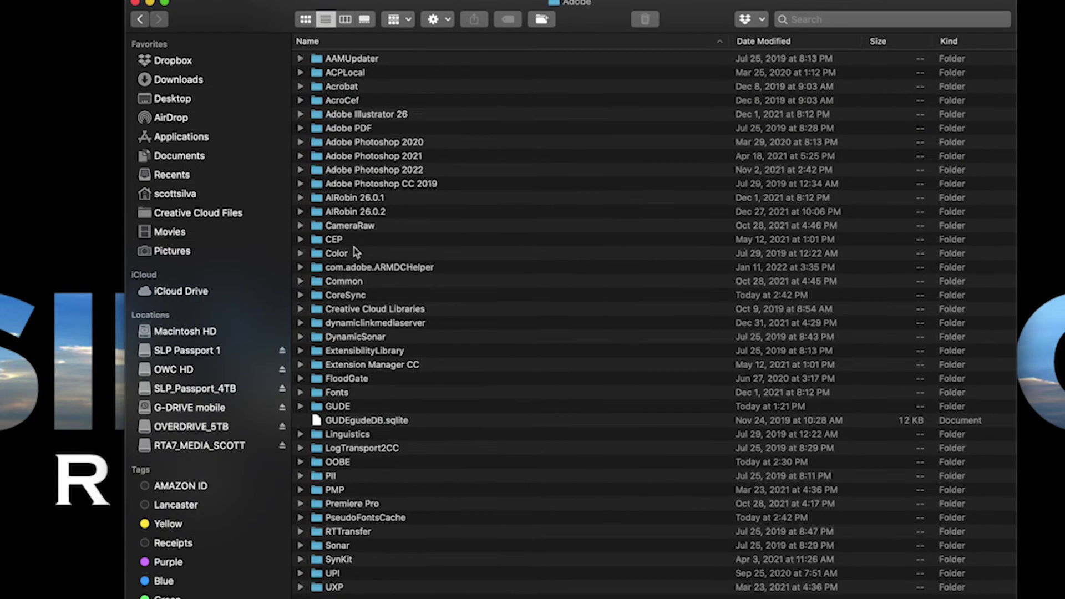
left_click(356, 283)
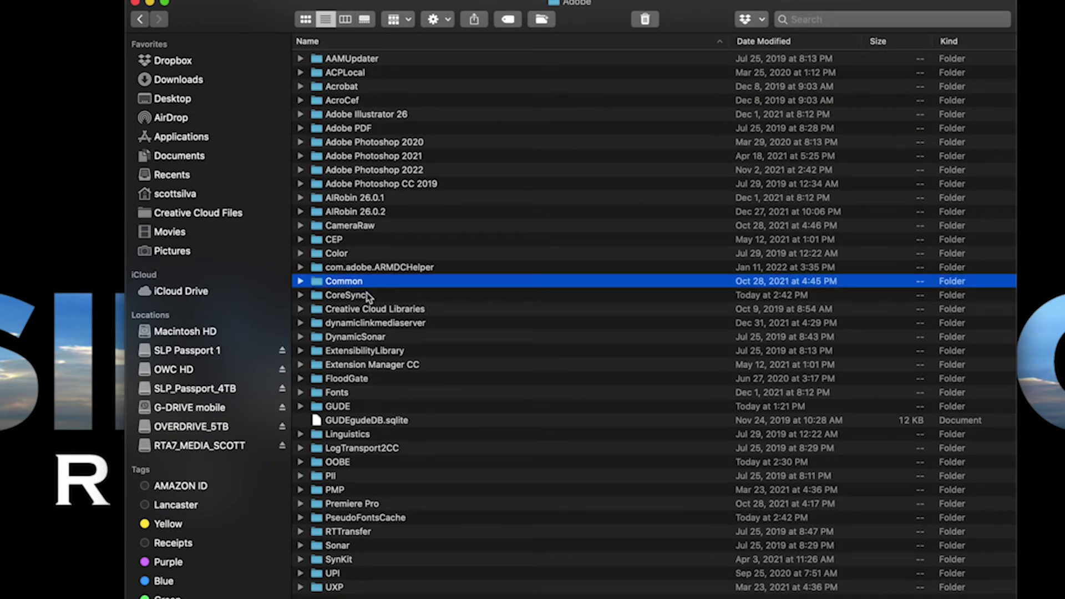
double_click(317, 284)
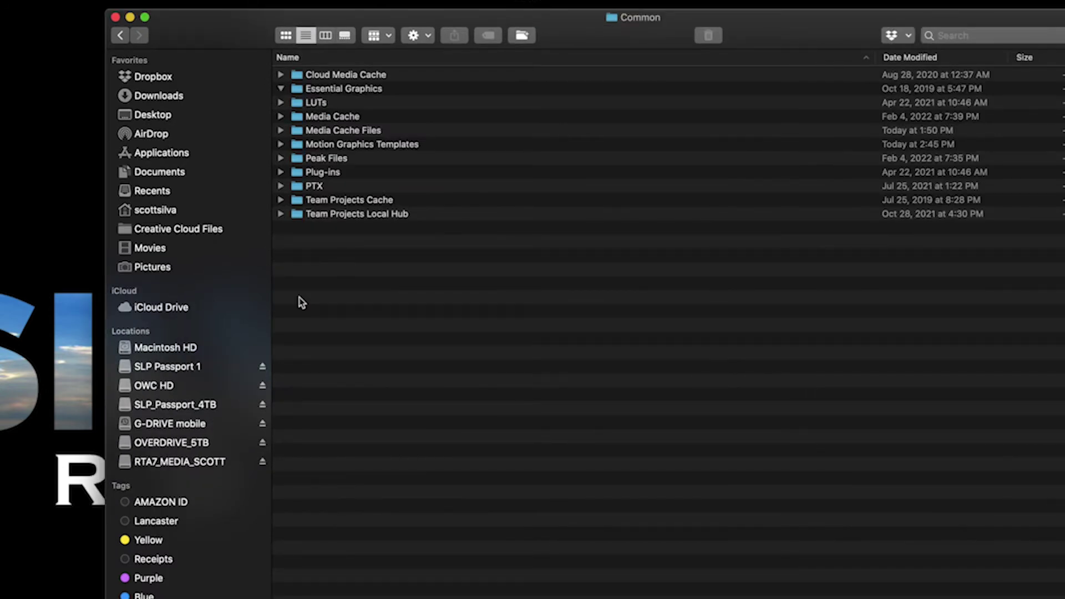
left_click(396, 146)
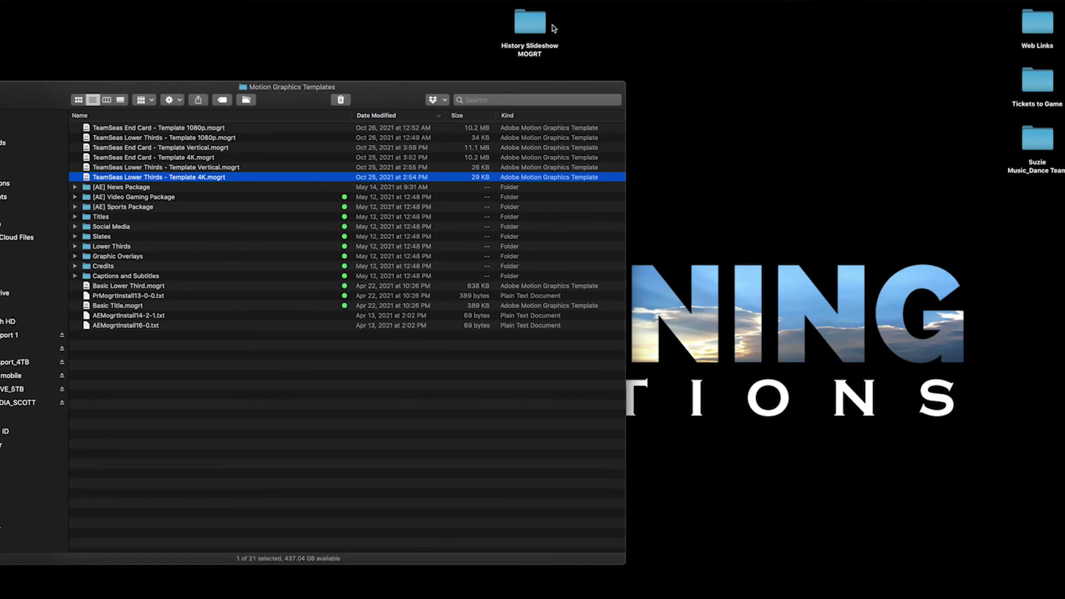
Step: Open the desktop History Slideshow MOGRT folder and its dated download folder beside Motion Graphics Templates
left_click(528, 30)
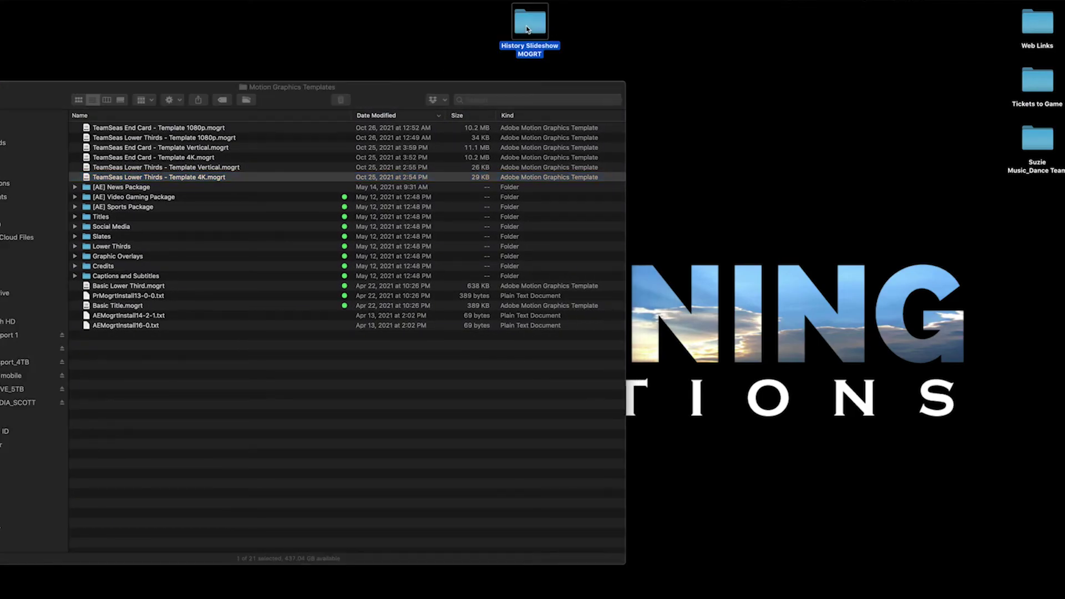
double_click(527, 29)
left_click_drag(411, 121, 775, 276)
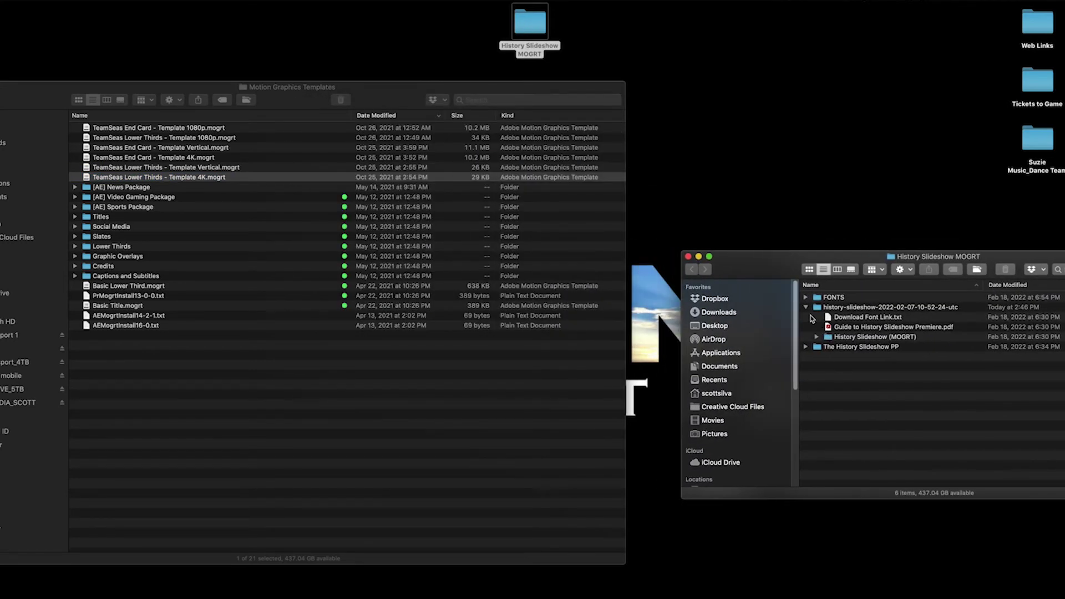
left_click(806, 308)
double_click(821, 309)
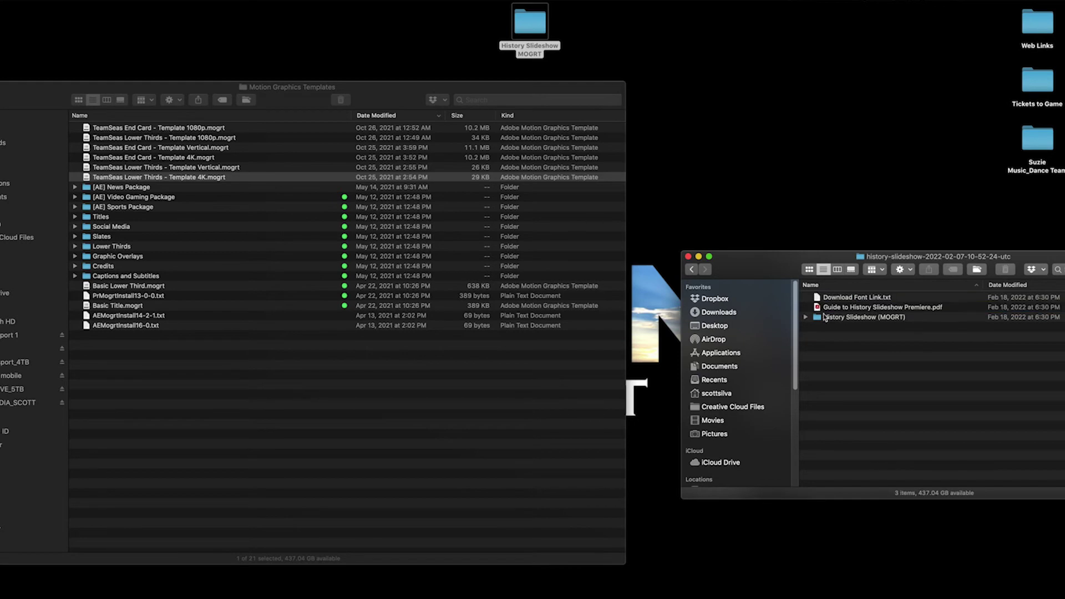
Step: Copy History Slideshow (MOGRT) into Motion Graphics Templates and close that window
left_click(820, 320)
right_click(819, 319)
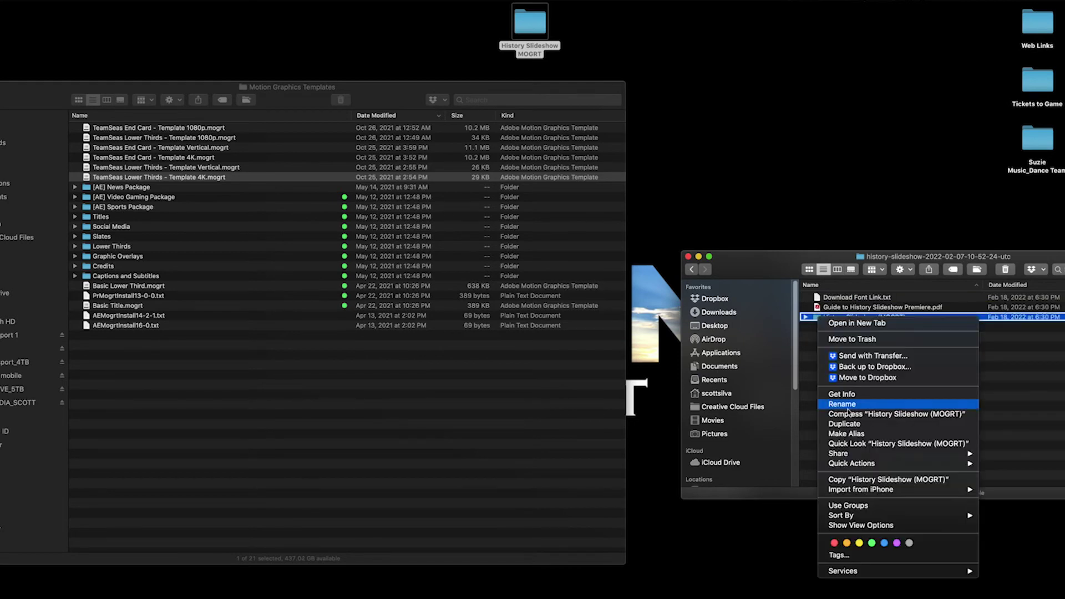
left_click(853, 481)
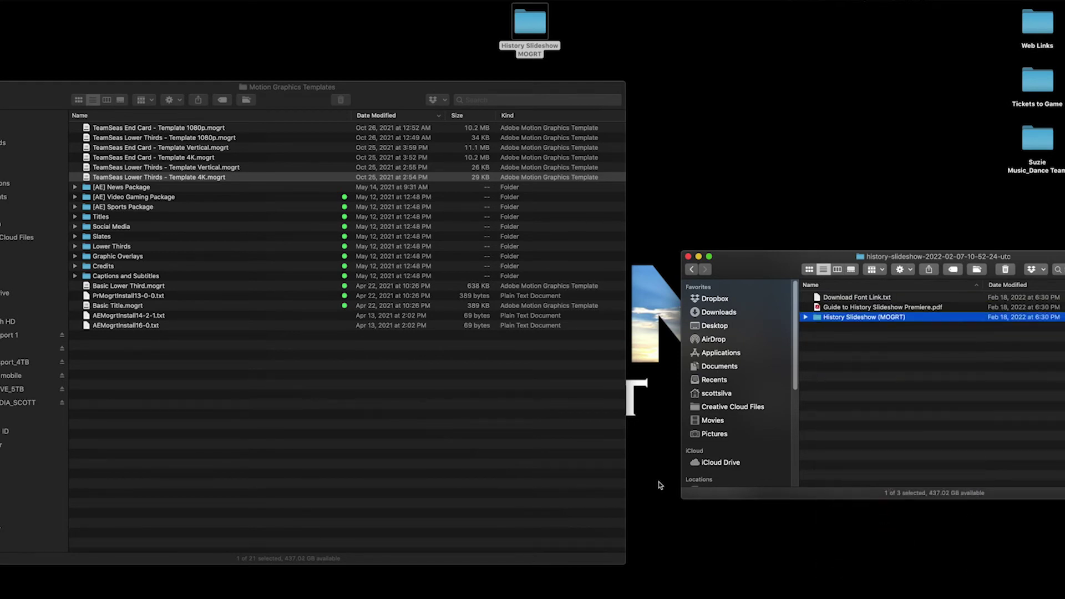
right_click(221, 400)
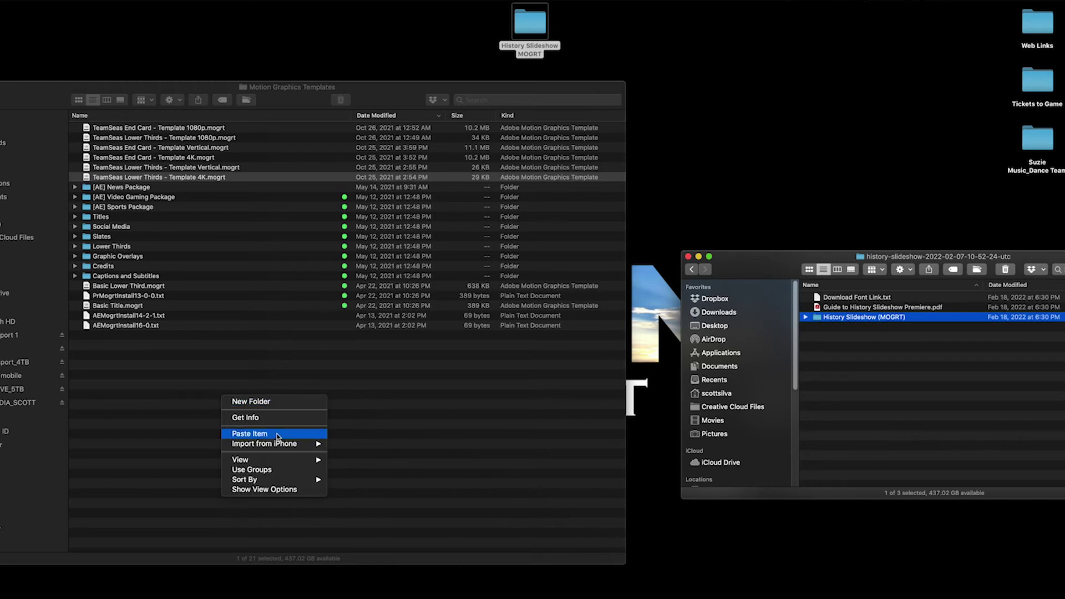
left_click(249, 433)
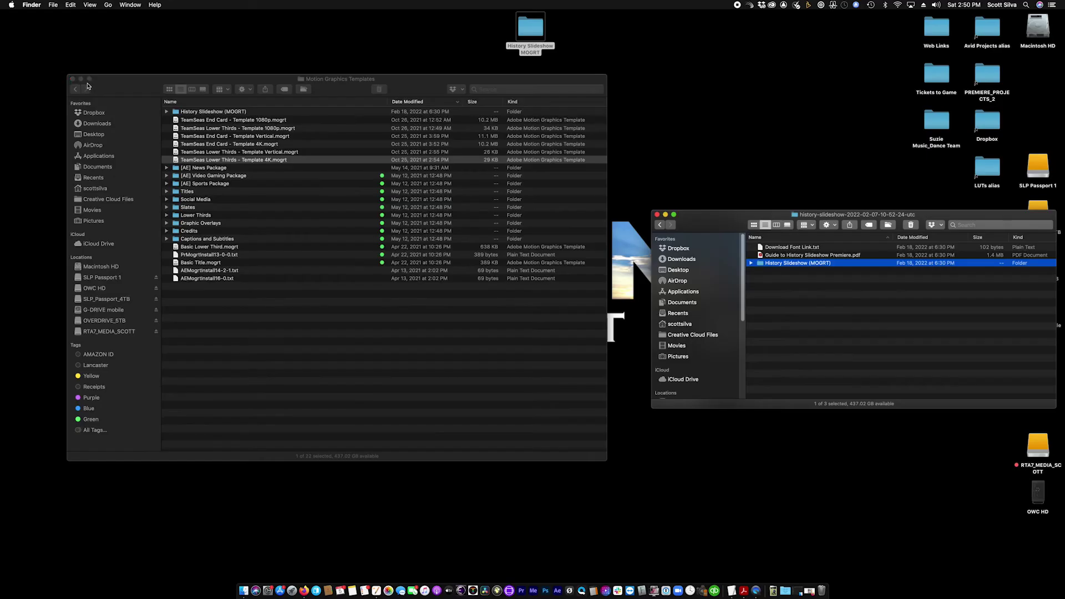
left_click(72, 79)
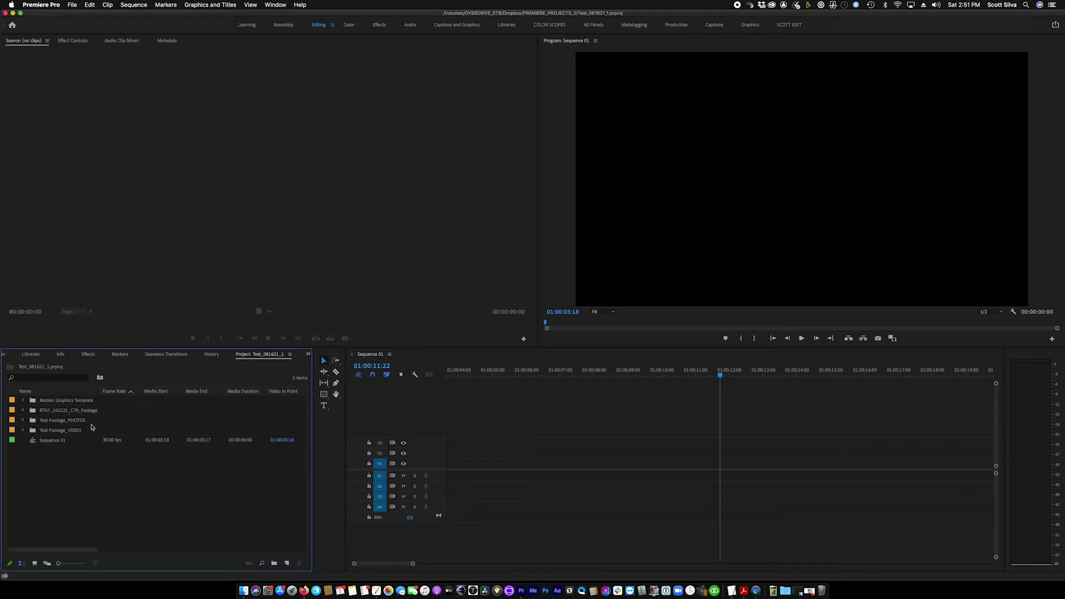
Step: Select Sequence 01 in the Test_081621_1 project's Project panel
left_click(32, 442)
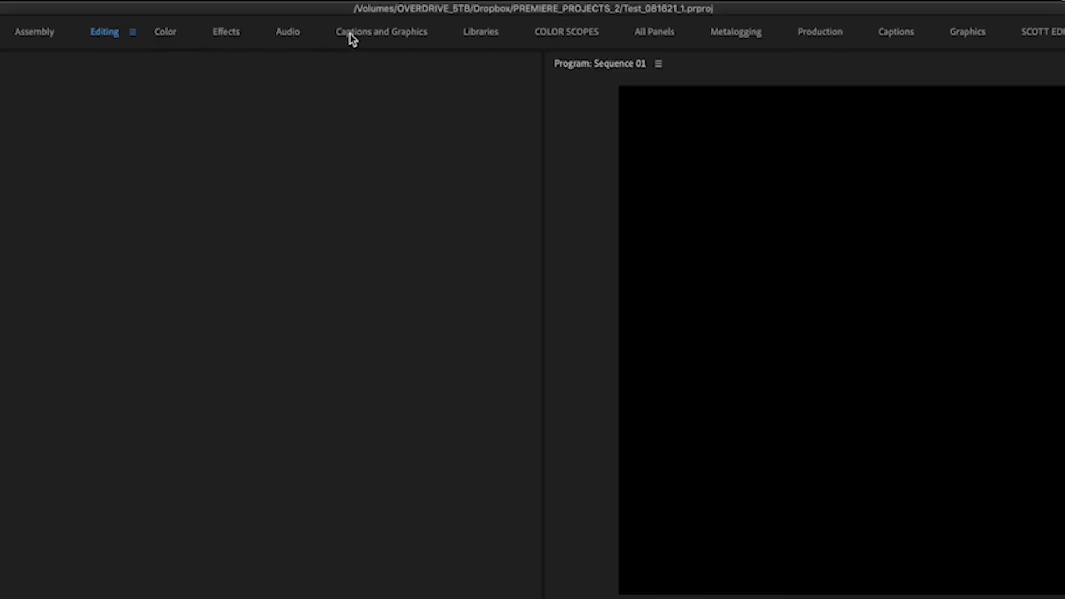
Step: In the Captions and Graphics workspace, search Essential Graphics for 'scen' and place Scene_01 on track V1
left_click(350, 33)
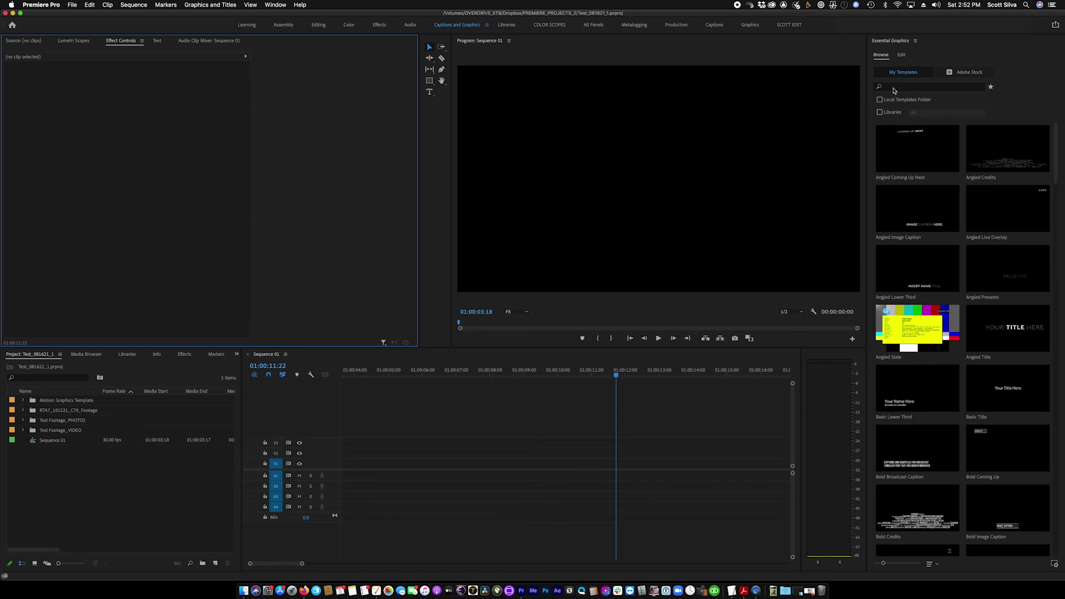
left_click(896, 87)
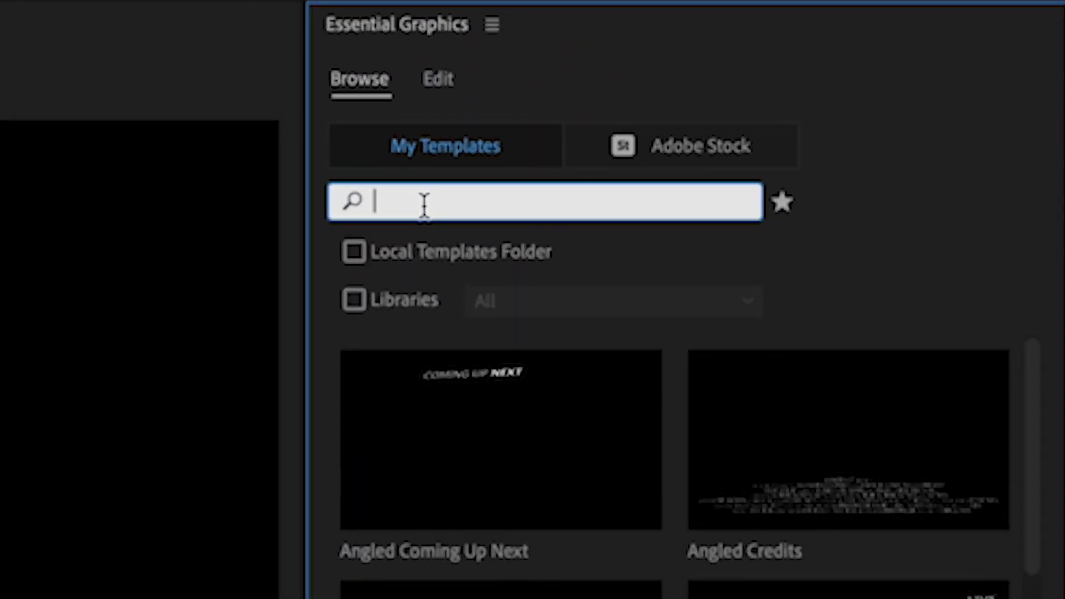
type("sce")
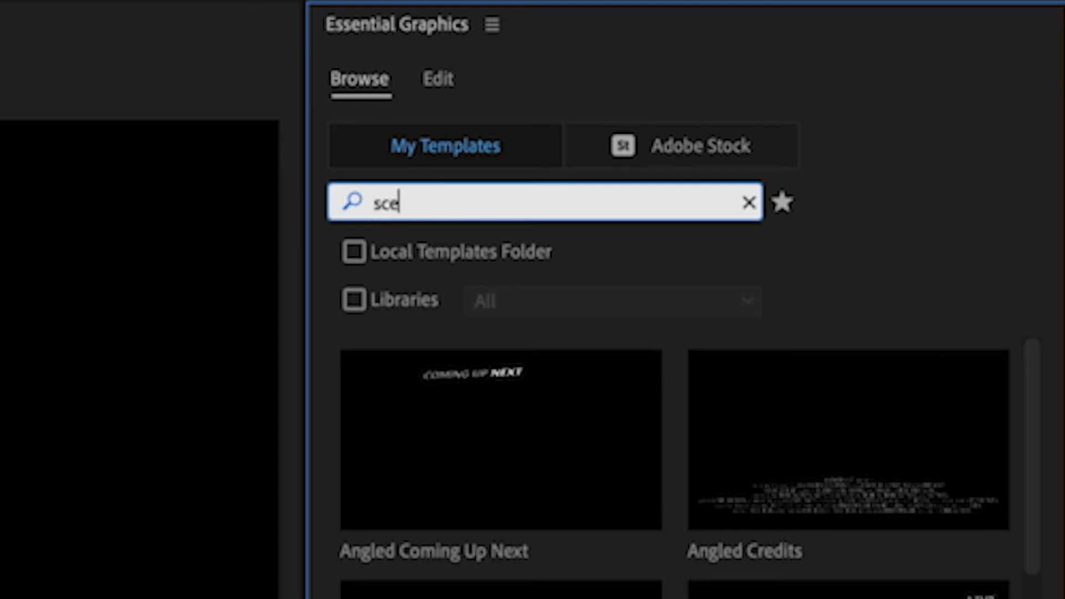
type("ne")
key("Return")
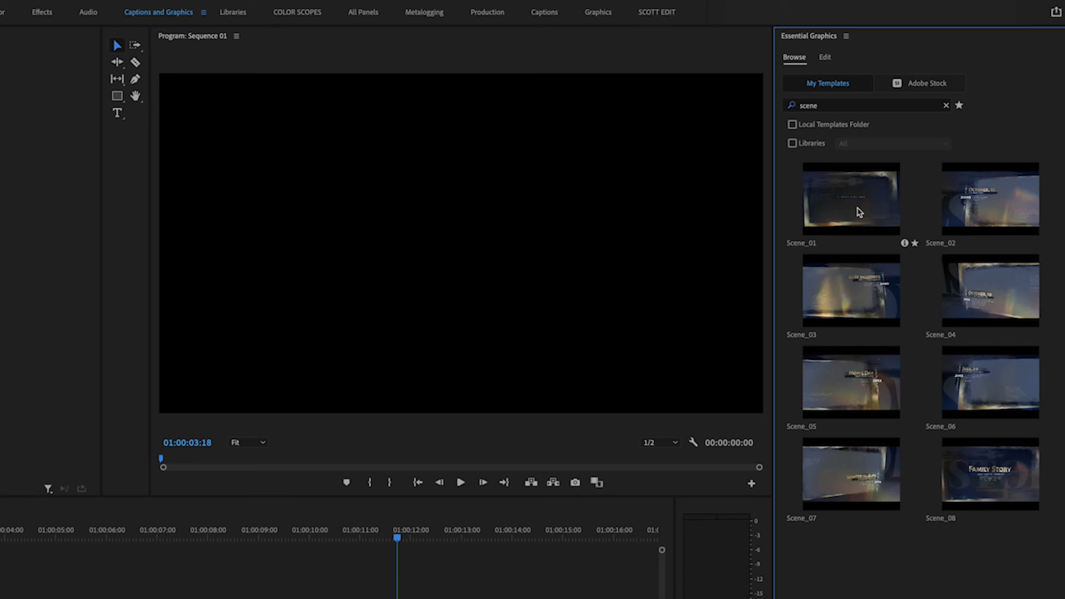
left_click_drag(859, 212, 33, 598)
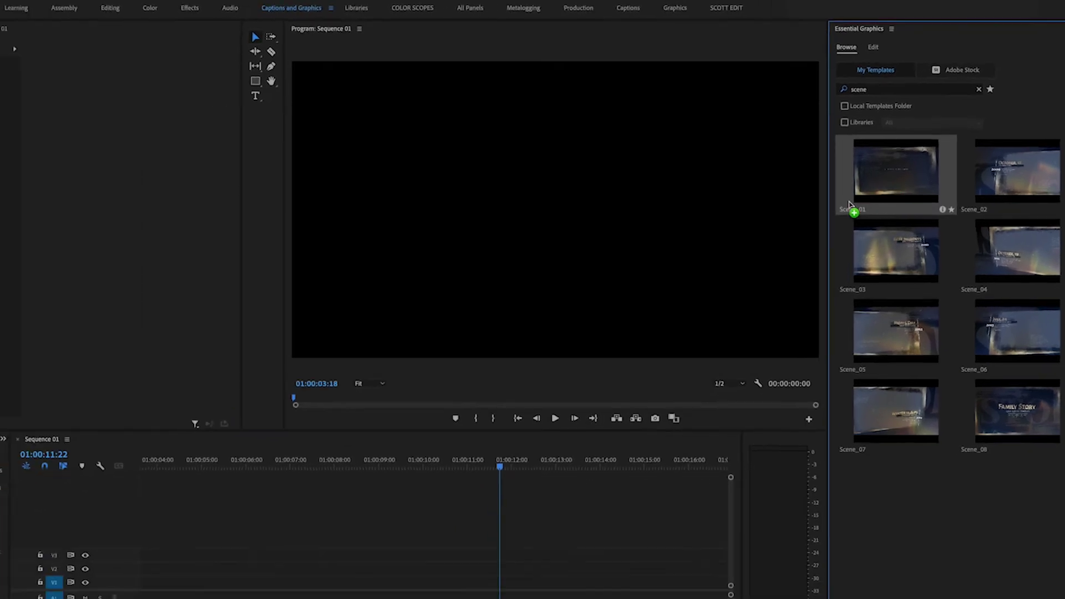
left_click_drag(358, 470, 330, 482)
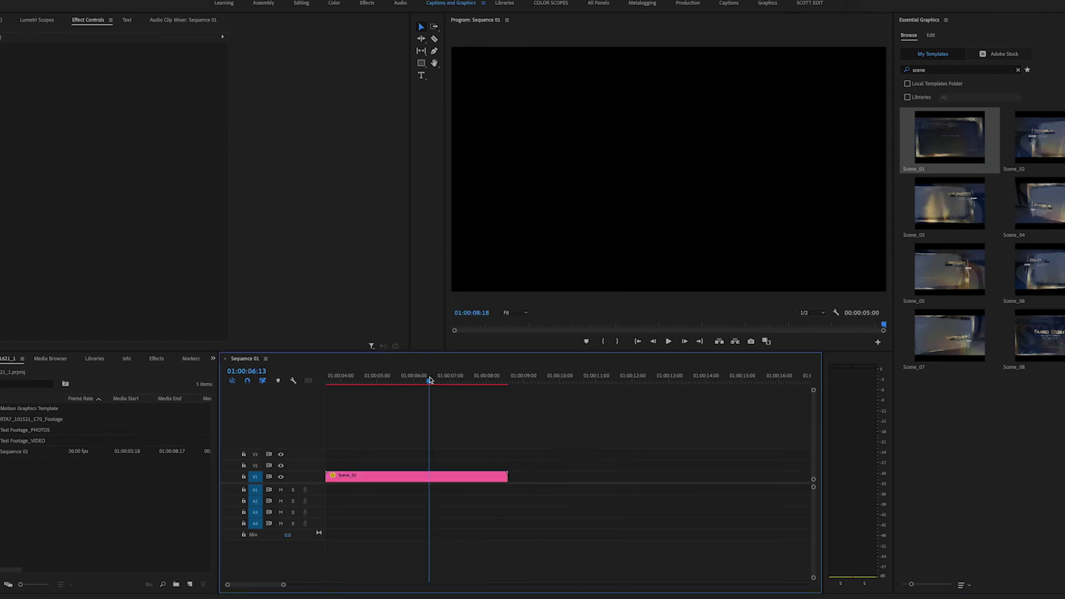